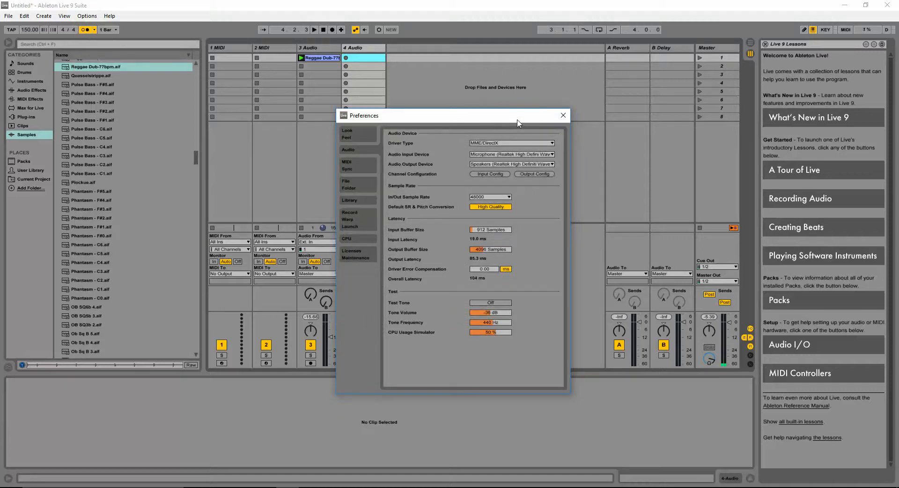
- Review the audio input device in the Preferences audio settings, then close Preferences
drag(516, 120, 588, 96)
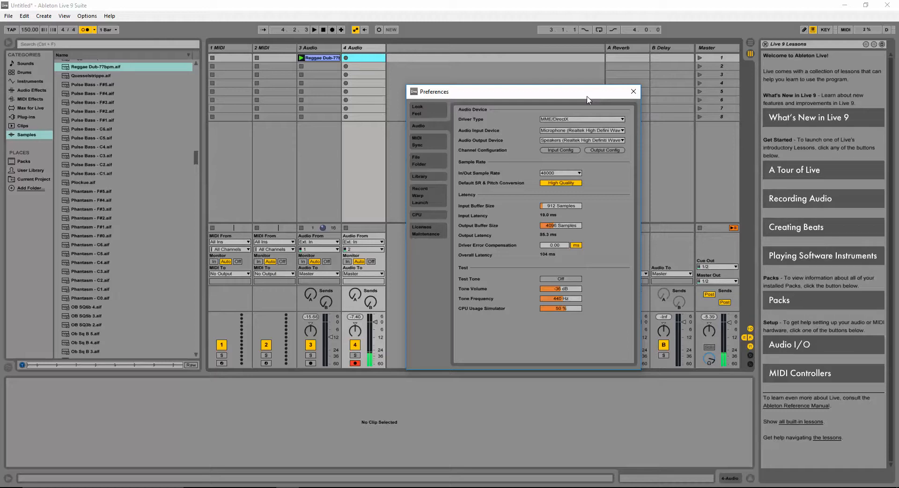
click(603, 135)
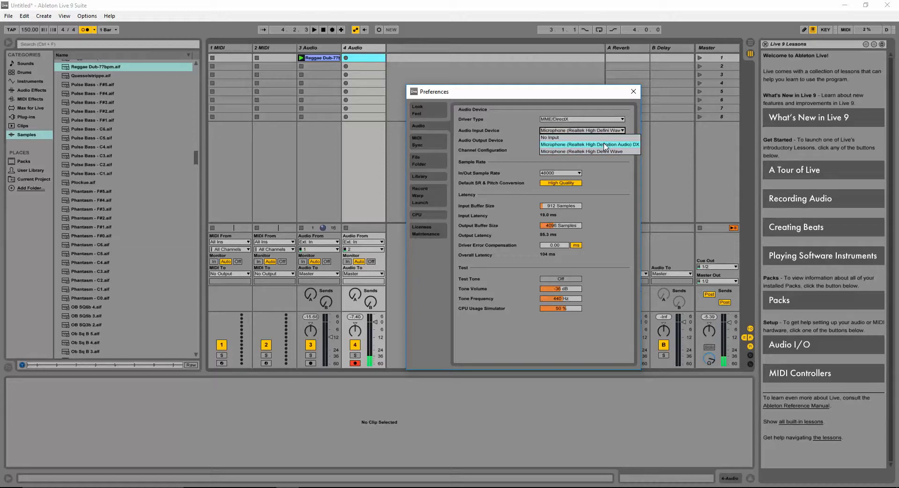
click(499, 134)
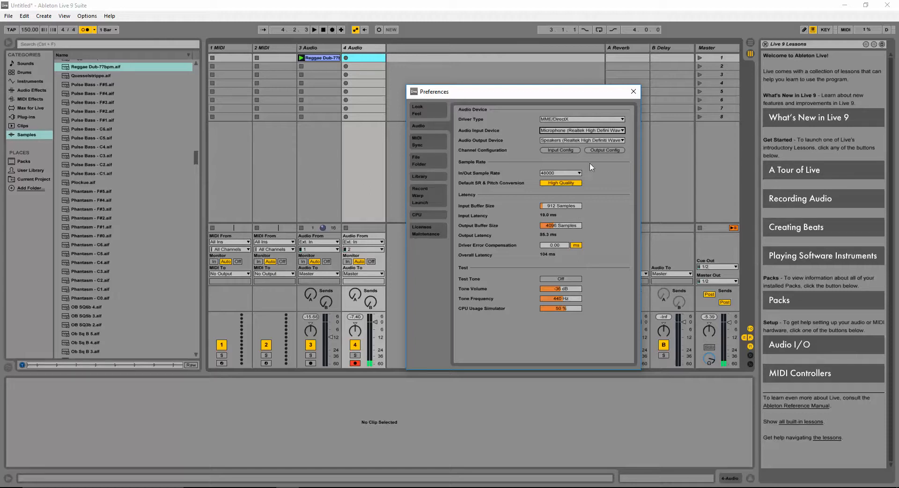
click(633, 92)
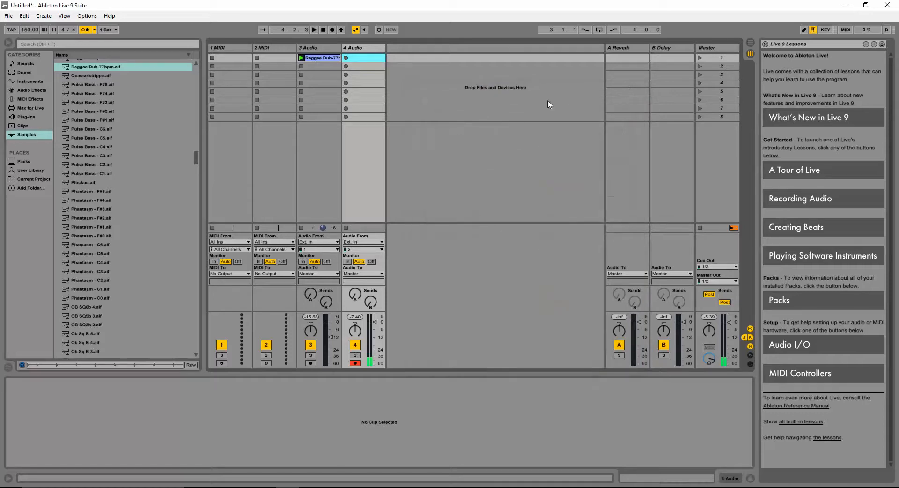
- Keep the 4 Audio track's input on channel 2 and set its monitoring to Auto
click(375, 250)
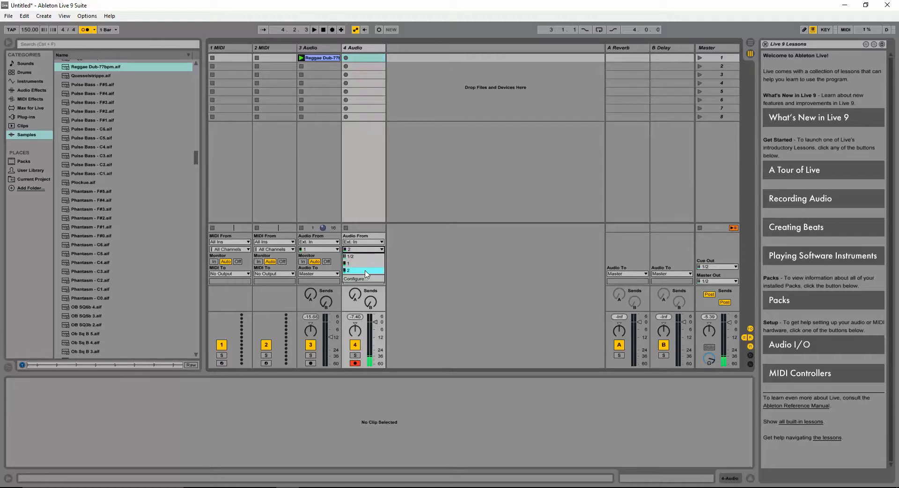
click(408, 264)
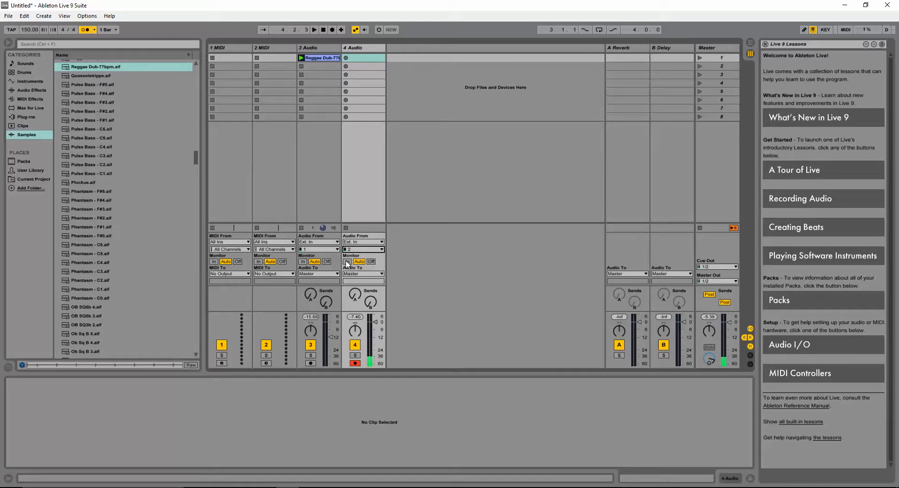
click(347, 261)
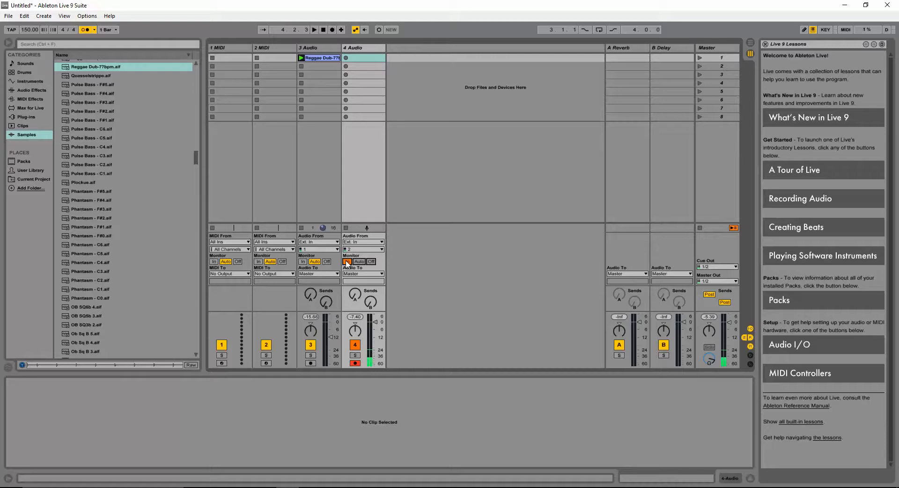
click(372, 262)
click(360, 262)
- Raise the 3 Audio track's volume slightly and launch the Reggae Dub clip
mouse_move(729, 331)
mouse_down()
mouse_move(728, 347)
mouse_move(729, 315)
mouse_move(729, 330)
mouse_up()
drag(331, 337, 331, 329)
click(300, 58)
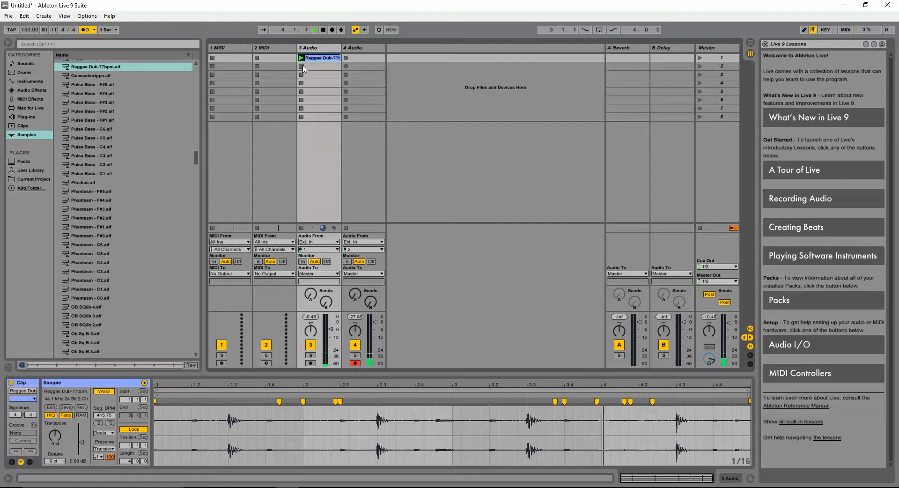
click(302, 67)
- Stop playback and check the metronome and count-in settings
click(88, 31)
click(88, 30)
click(323, 30)
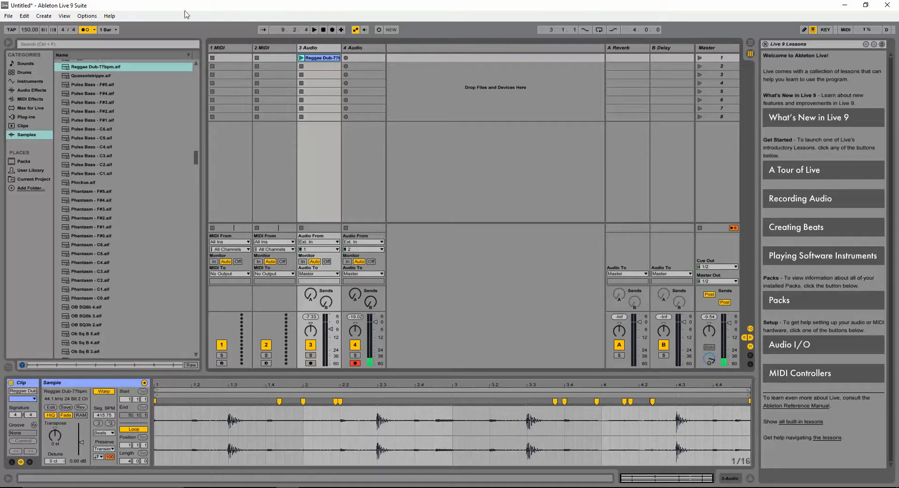
click(94, 30)
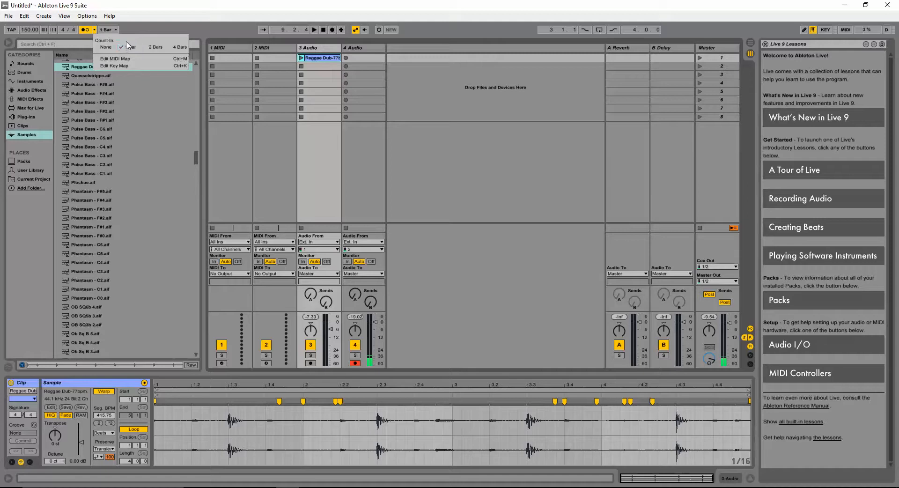
click(86, 32)
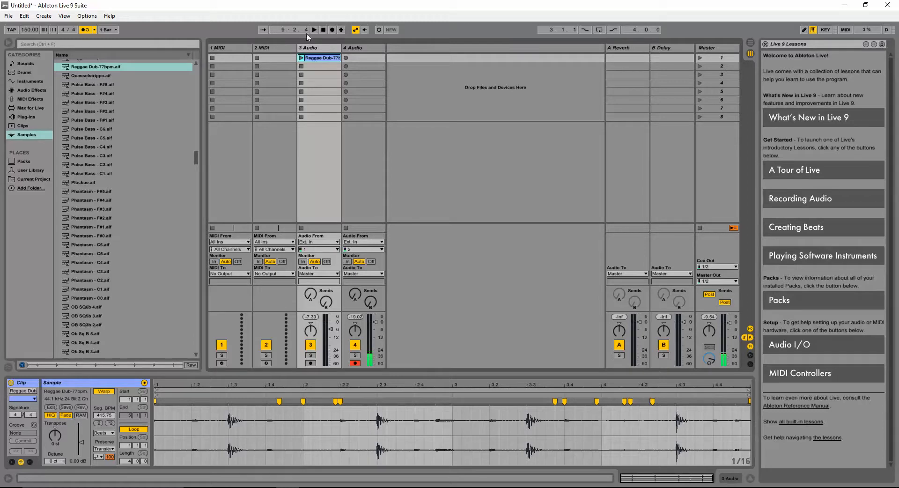
- Relaunch the Reggae Dub clip, arm the 3 Audio track and pull its volume fader fully down
click(301, 58)
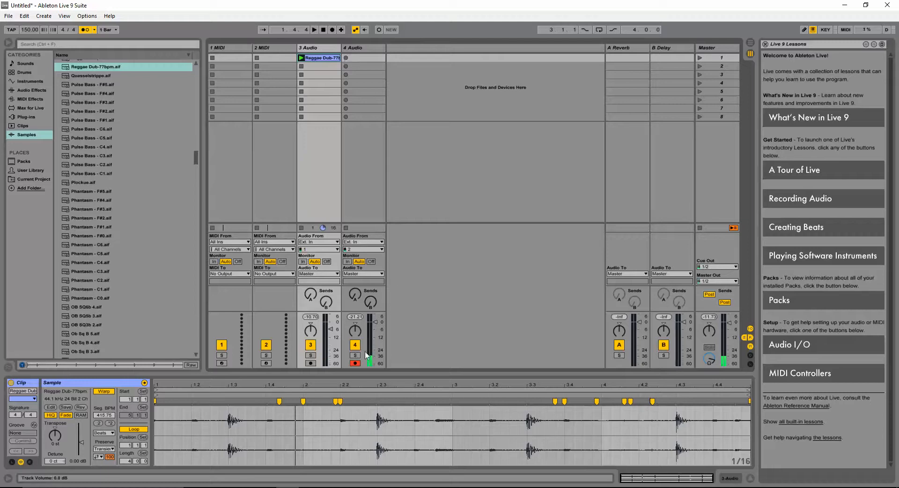
click(311, 363)
click(318, 249)
click(407, 259)
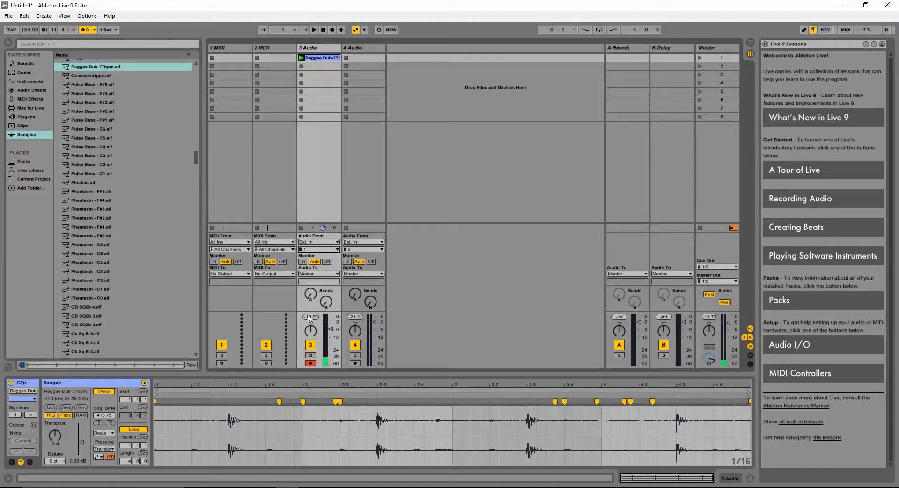
drag(329, 329, 330, 366)
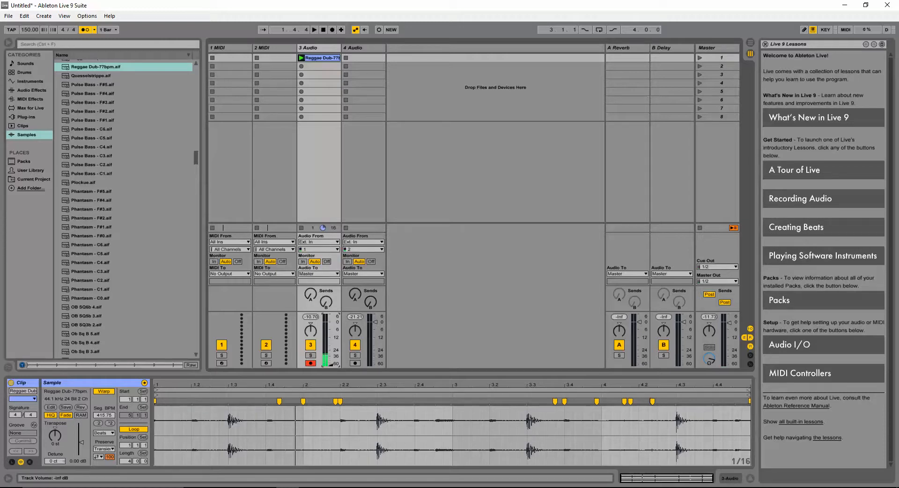
- Disarm the 3 Audio track, restore its volume and re-arm the 4 Audio track
click(354, 363)
click(313, 362)
drag(330, 364, 330, 329)
click(354, 363)
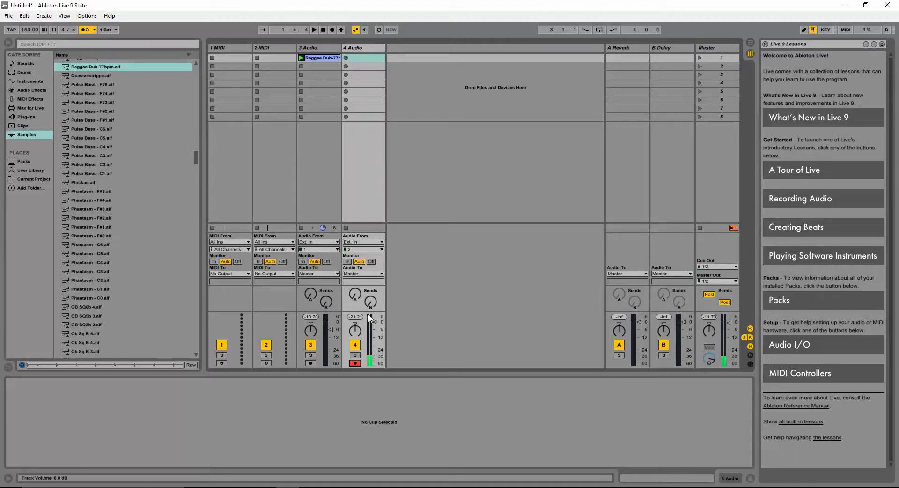
- Record a new clip into the first slot of the 4 Audio track
click(346, 58)
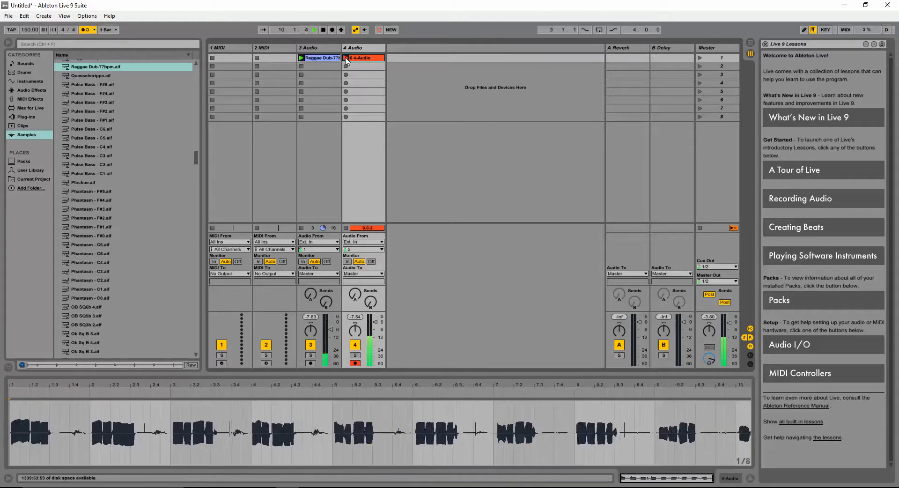
click(346, 58)
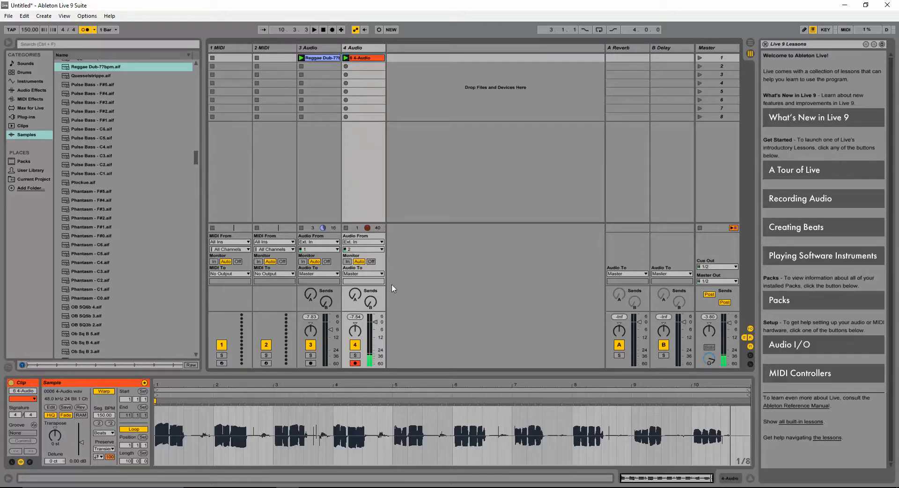
- Shorten the recorded clip's loop to 8 bars and crop the sample to it
drag(749, 386, 666, 390)
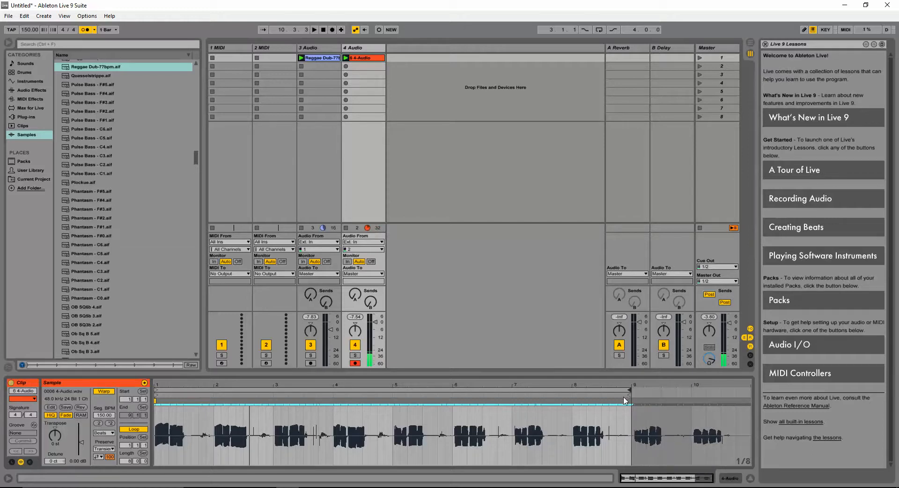
click(607, 404)
drag(676, 478, 654, 485)
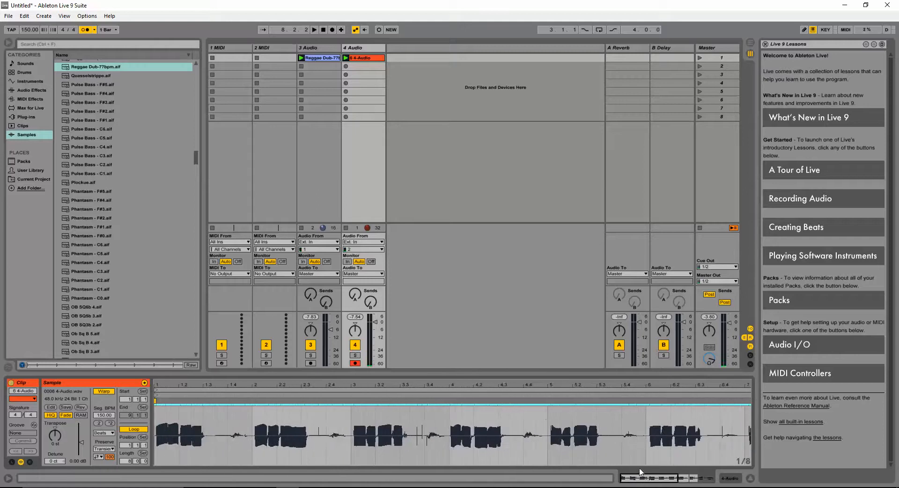
right_click(543, 415)
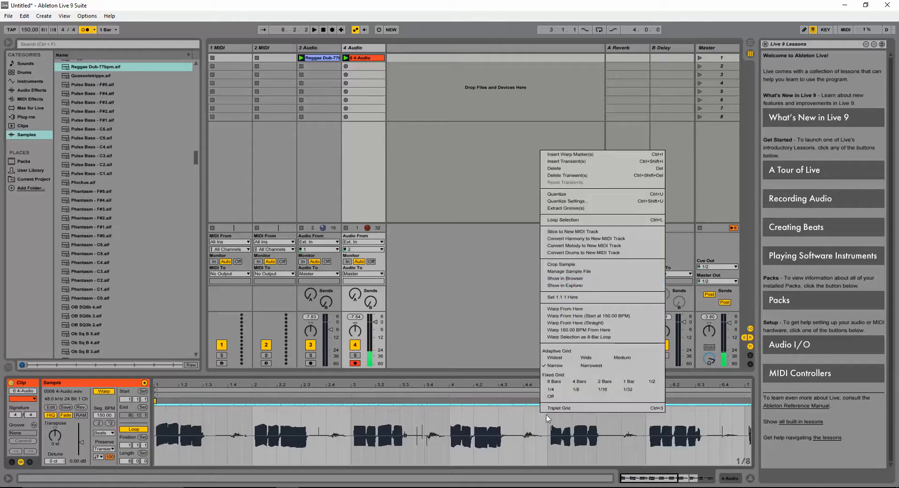
click(571, 265)
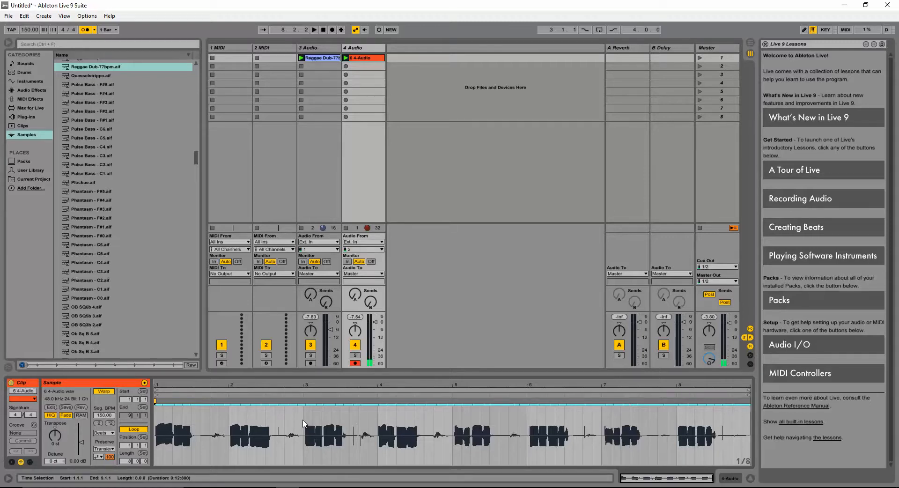
- Play the clip briefly and add a warp marker at 1.4.4
key(space)
key(space)
drag(637, 477, 635, 487)
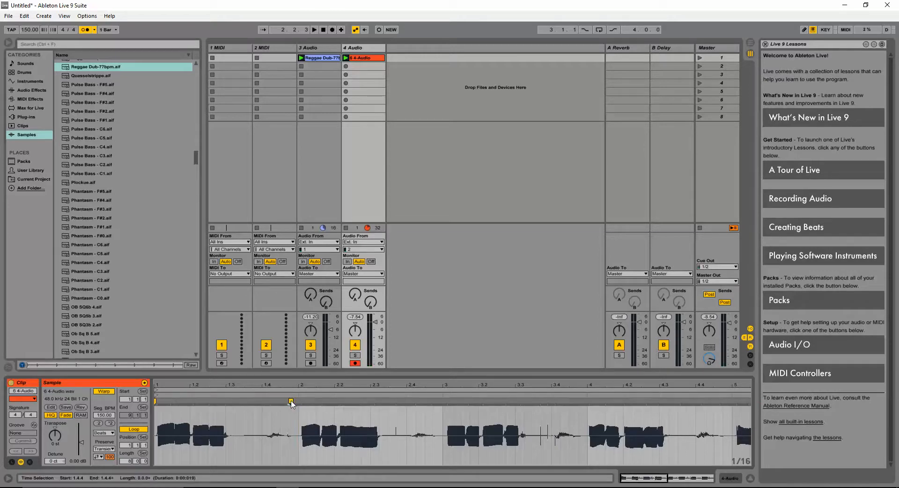
double_click(291, 401)
- Zoom into the waveform and add a warp marker at 2.4.4
drag(637, 477, 637, 485)
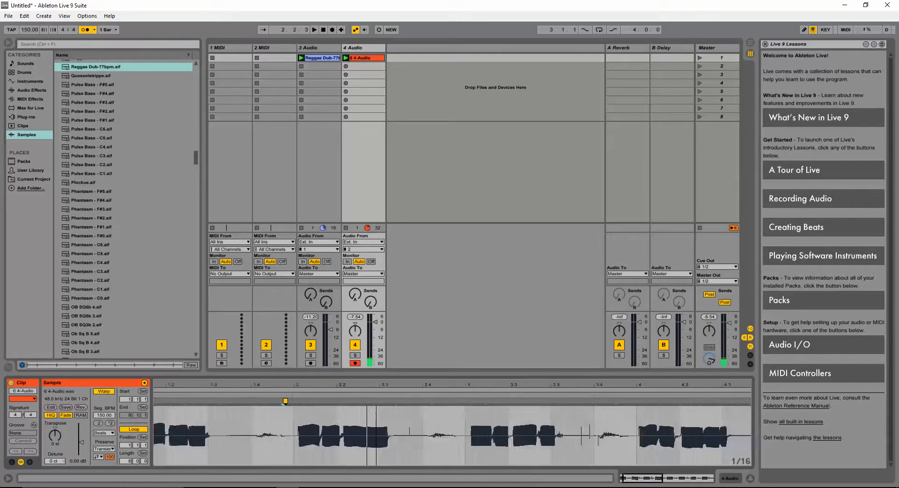
drag(312, 451, 418, 471)
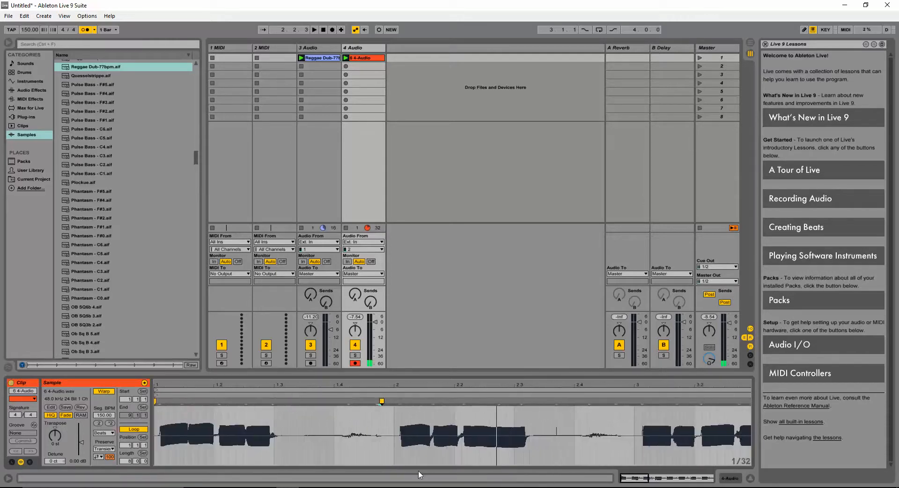
click(159, 408)
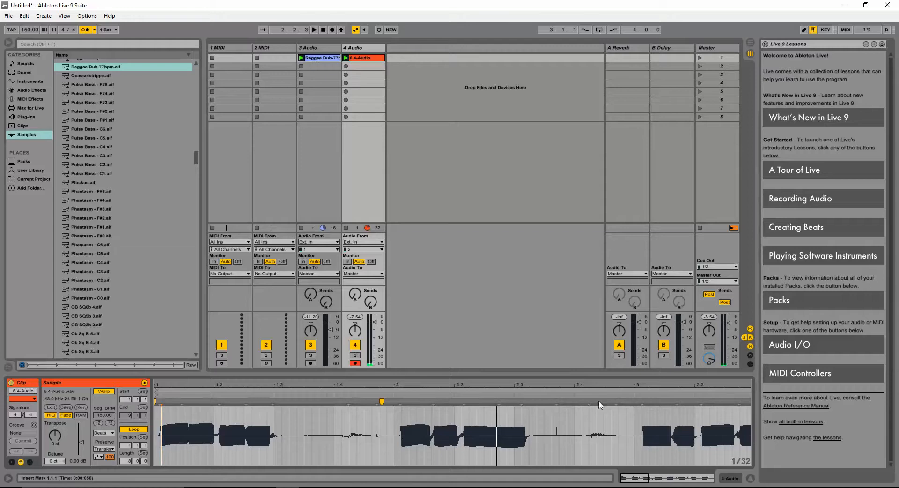
double_click(625, 401)
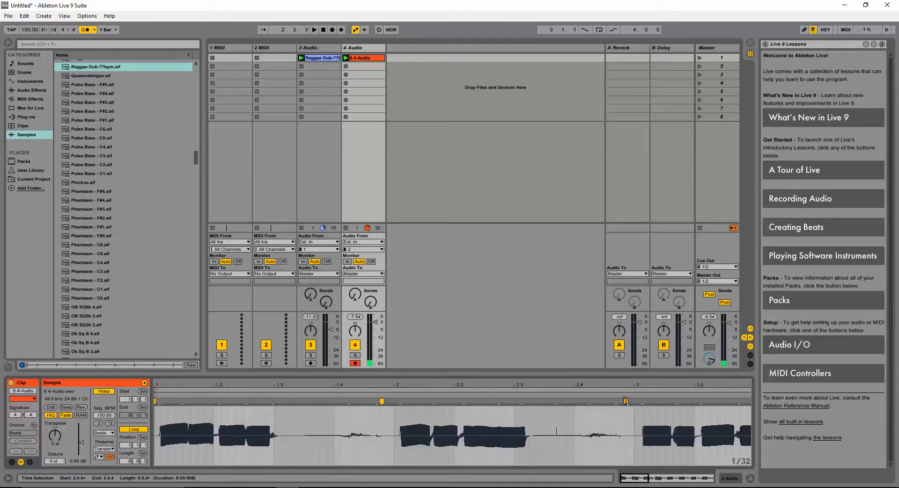
- Pull the transient at beat 2.1.1 slightly earlier onto the grid and play the clip
click(401, 401)
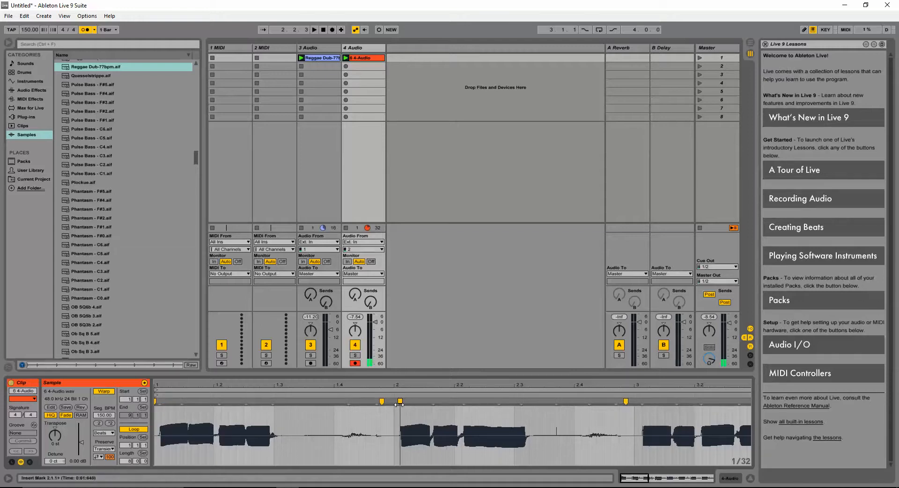
drag(399, 401, 394, 401)
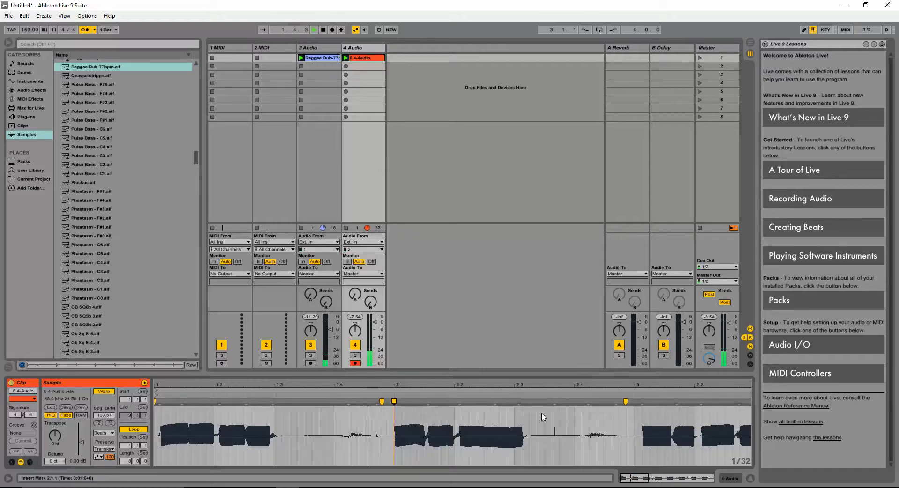
key(space)
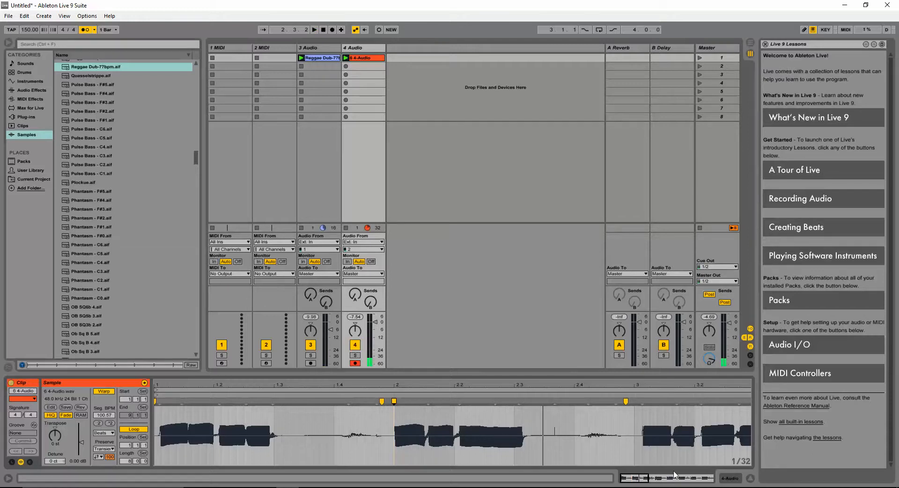
- Add a warp marker at 3.4.4 and pull the transient at beat 3.1.1 slightly earlier
drag(645, 479, 654, 479)
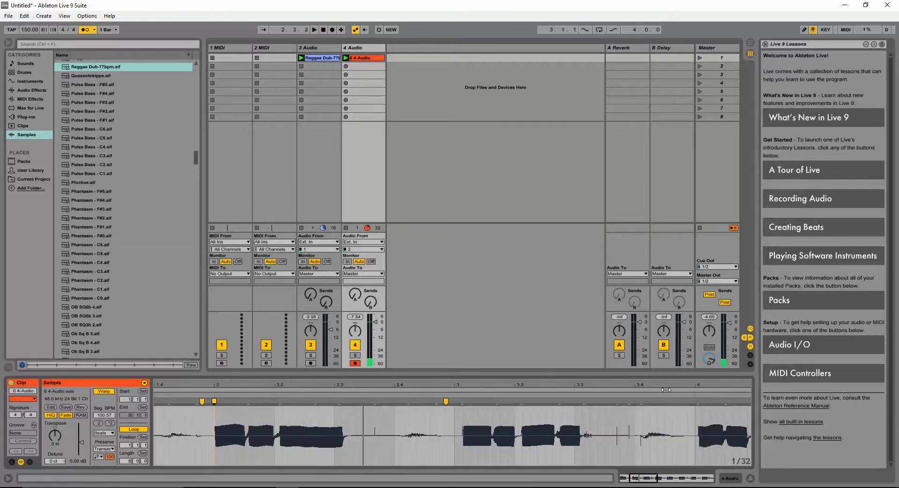
click(684, 396)
double_click(686, 401)
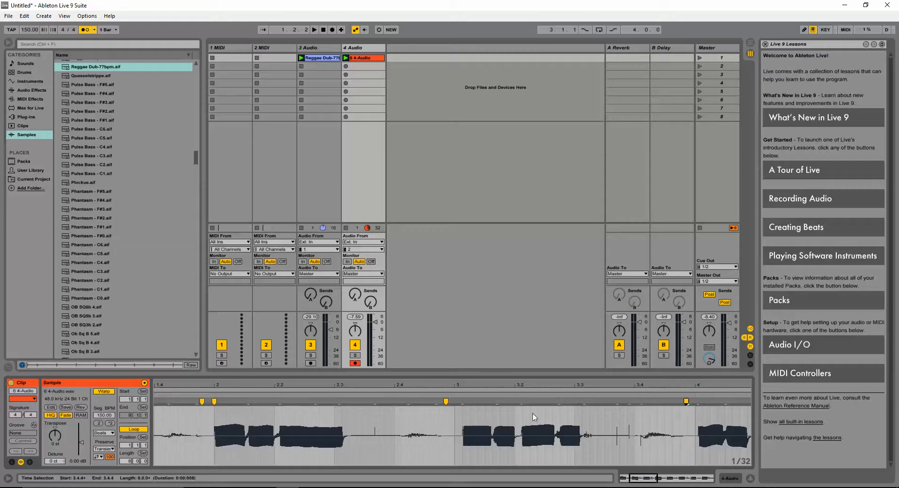
click(462, 401)
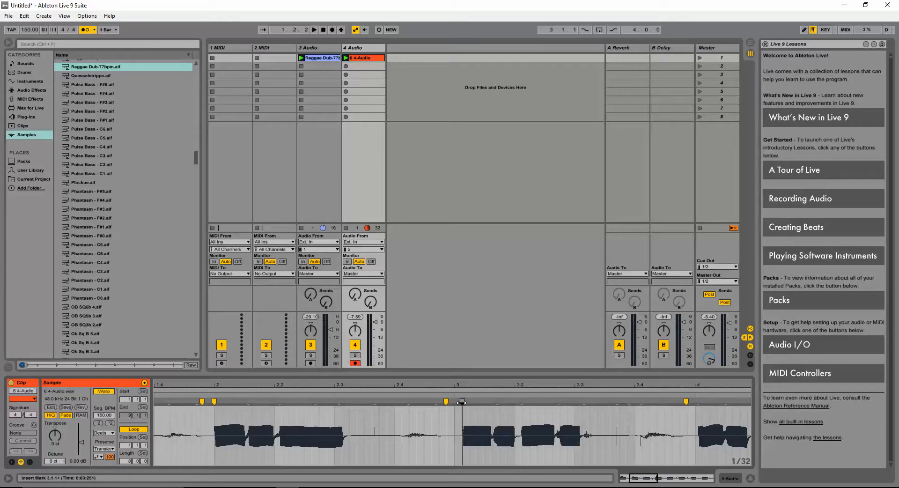
drag(462, 401, 454, 401)
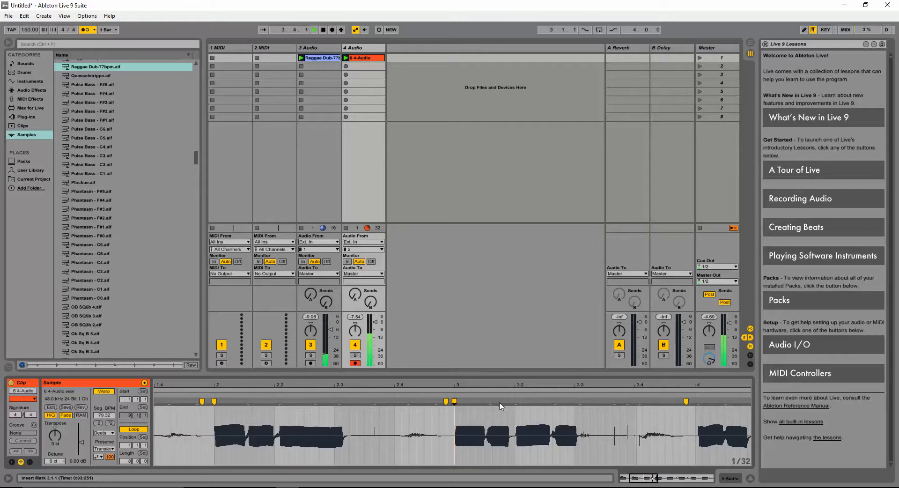
- Quantize the selected transient using Quantize Settings at 1/8 and 100% amount
drag(649, 480, 649, 448)
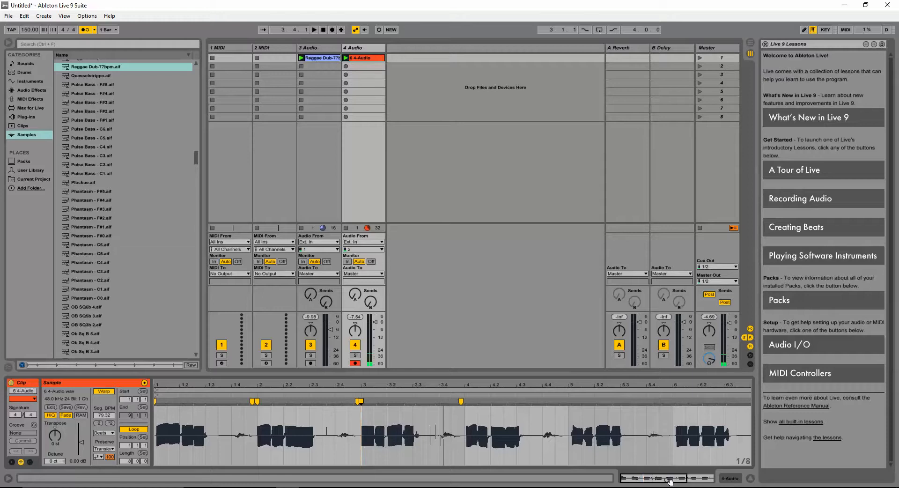
right_click(550, 411)
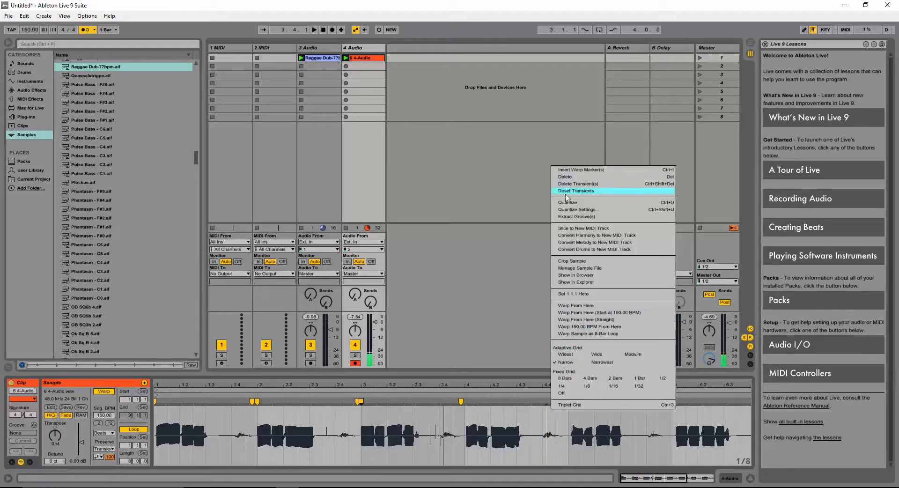
click(569, 209)
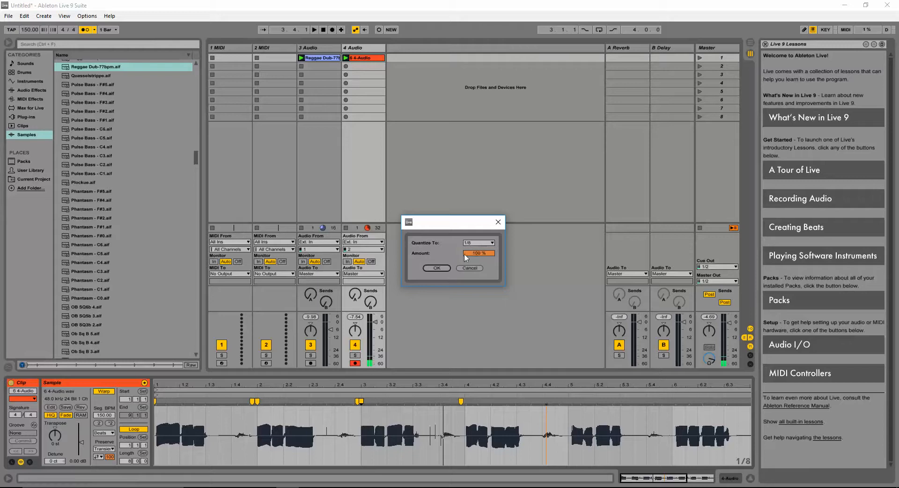
click(440, 268)
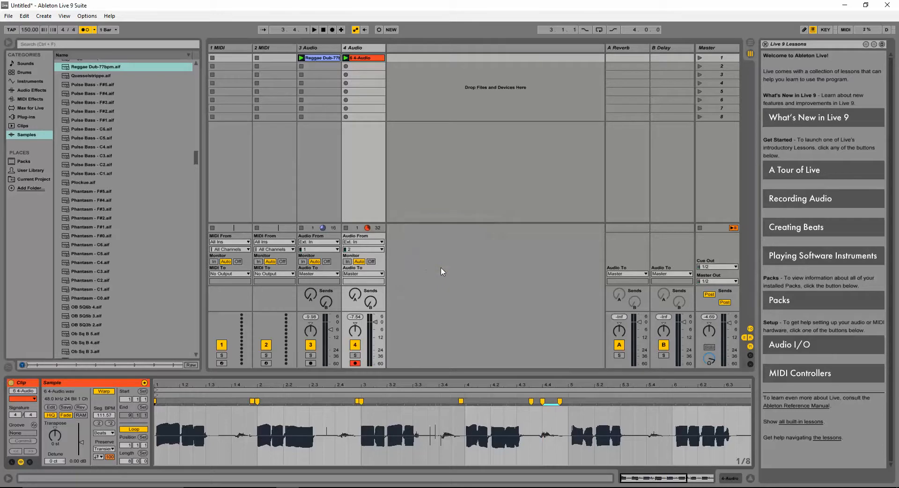
- Quantize the selected transient to the current grid at 100% amount and play the clip briefly
right_click(511, 417)
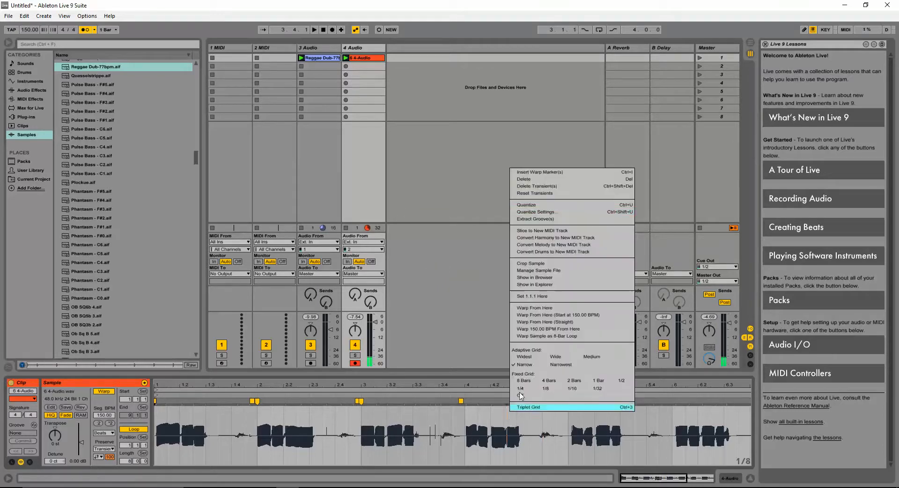
click(562, 215)
click(487, 243)
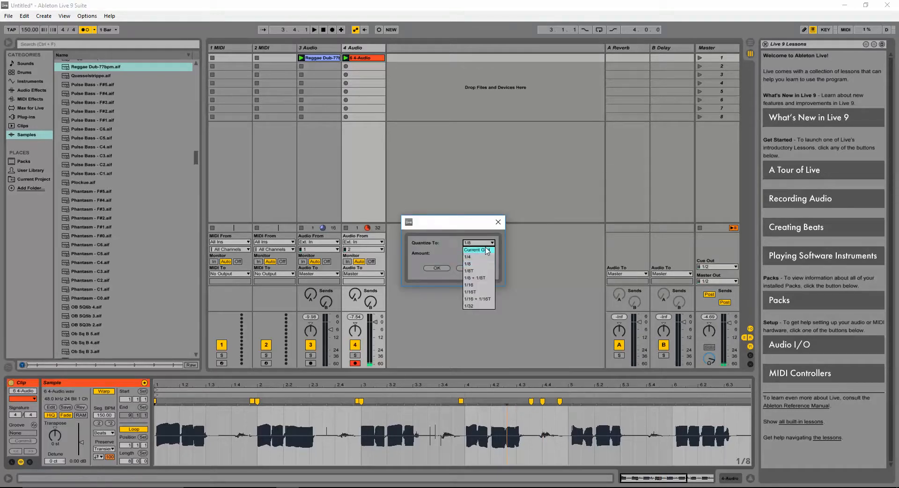
click(486, 250)
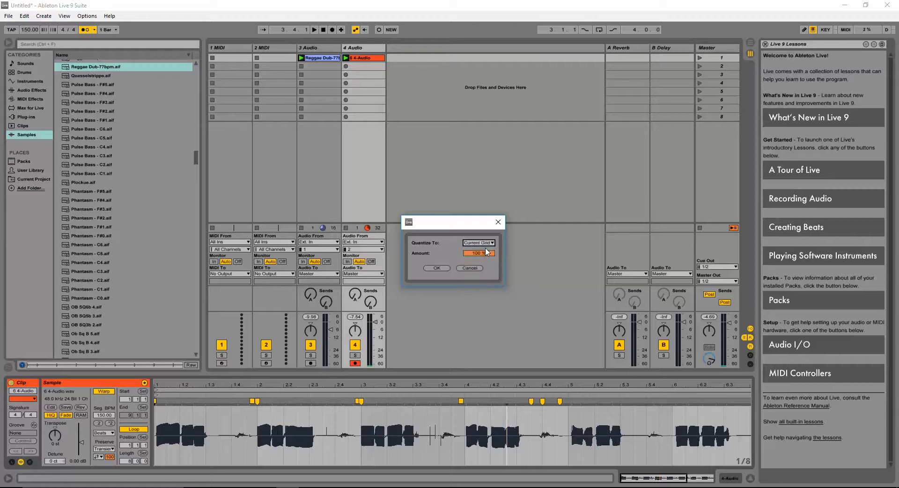
click(446, 268)
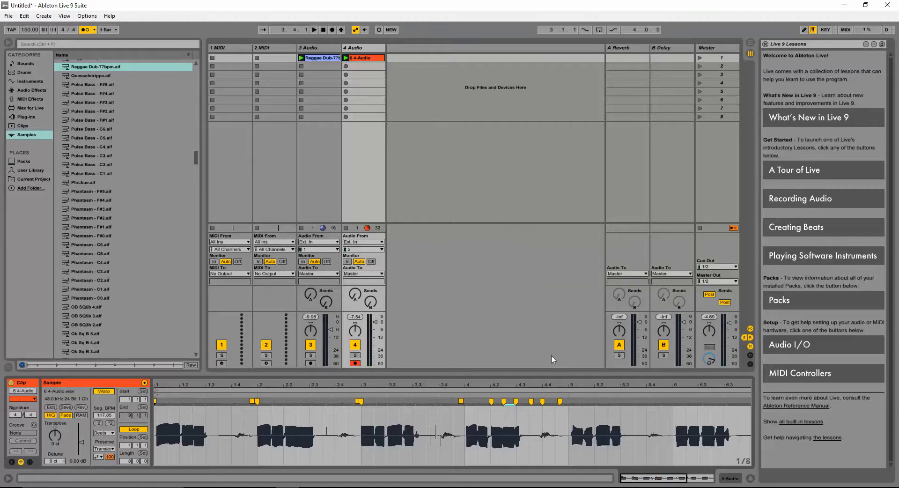
key(space)
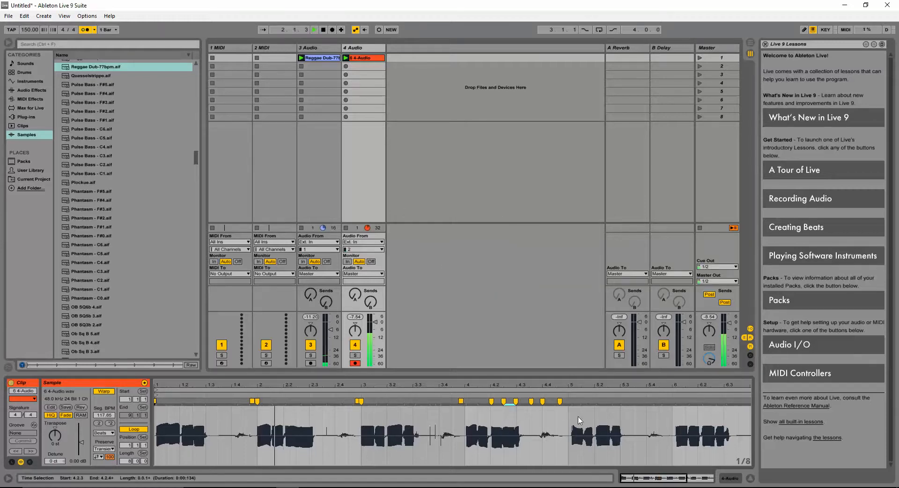
key(space)
- Insert a warp marker in the clip, then undo the last two edits
double_click(550, 417)
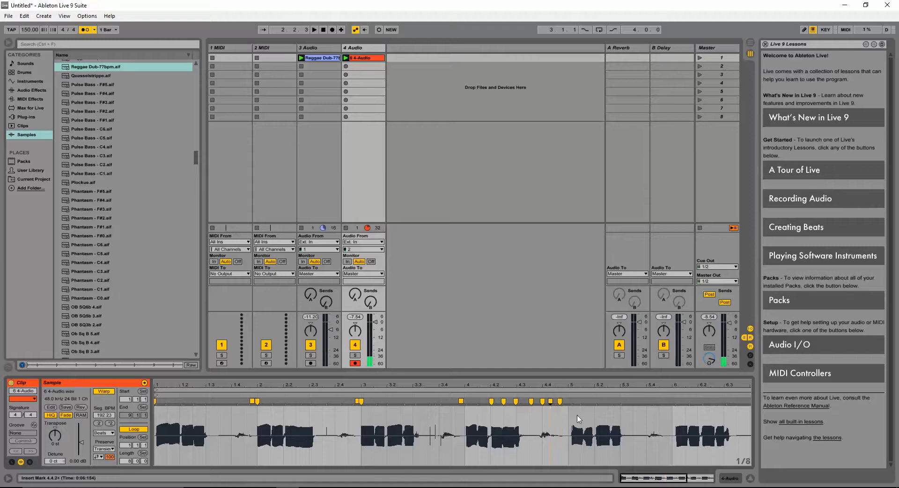
key(ctrl+z)
key(ctrl+z)
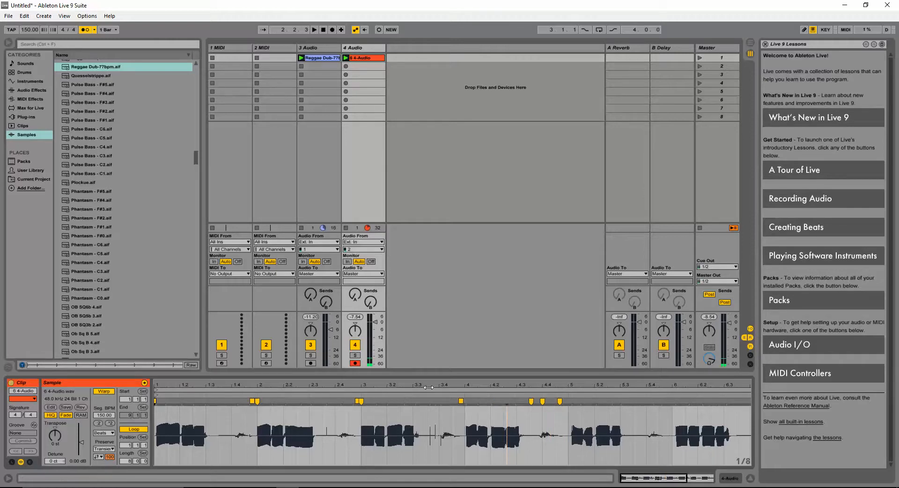
- Select the whole clip, quantize all transients to the current grid at 100%, and play it
key(ctrl+a)
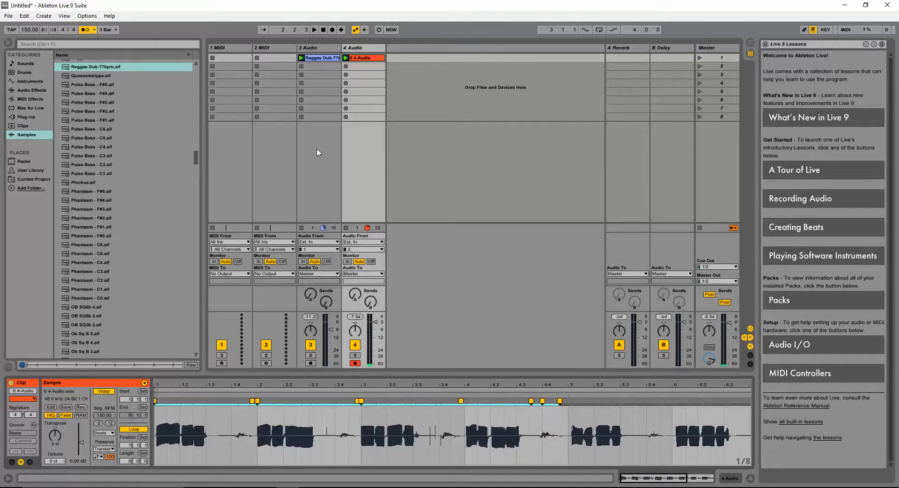
click(596, 408)
right_click(579, 420)
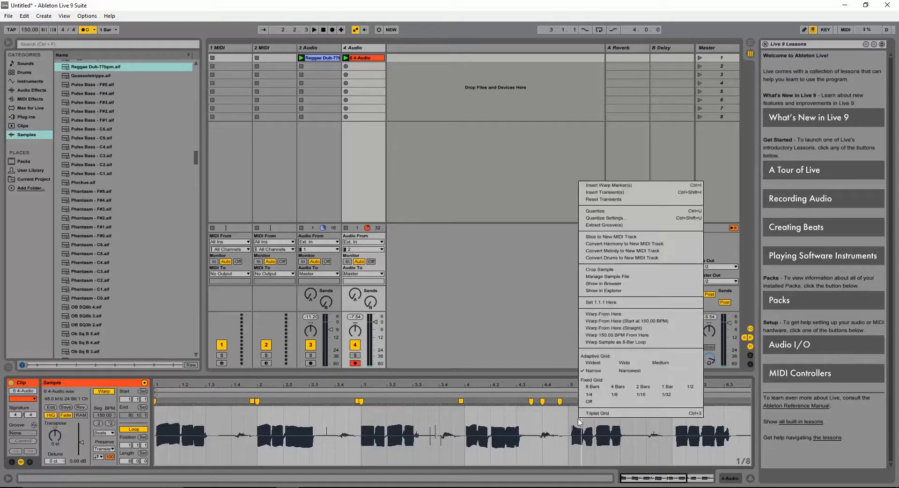
click(615, 221)
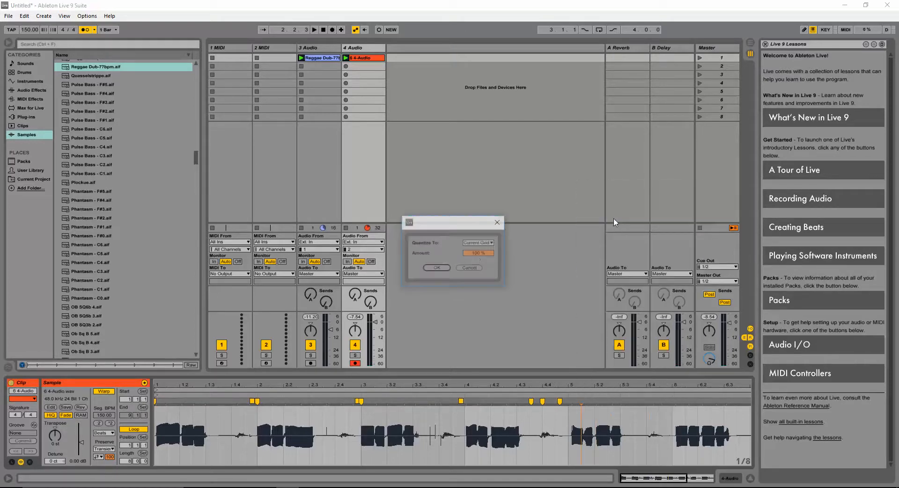
click(437, 268)
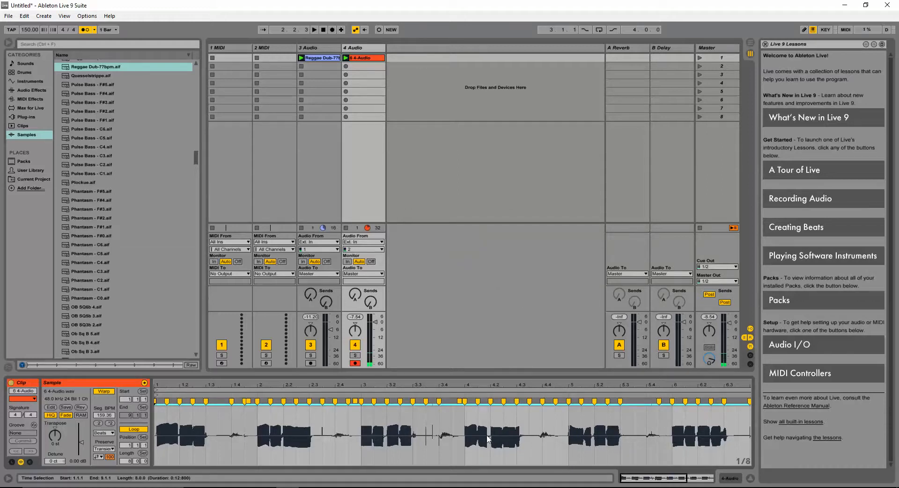
key(space)
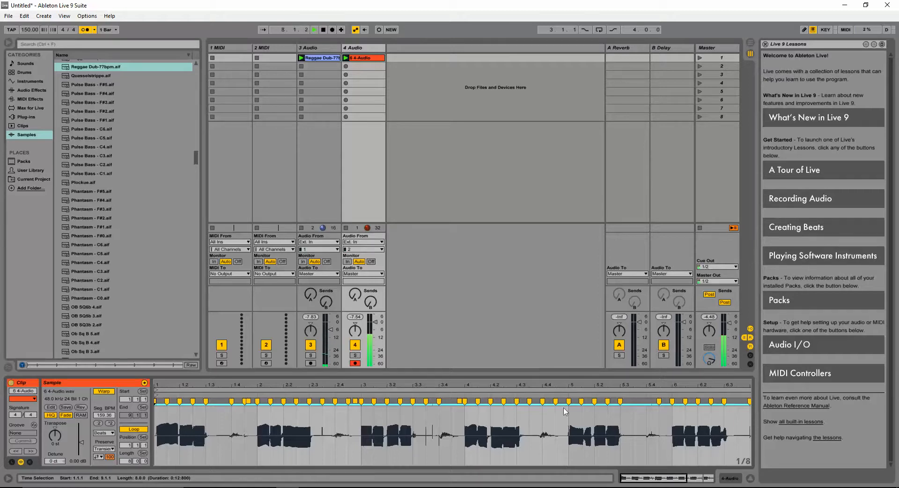
- Rearrange the warp markers between bars 6 and 7 so the phrase starts on beat 6.1.1
drag(654, 479, 653, 463)
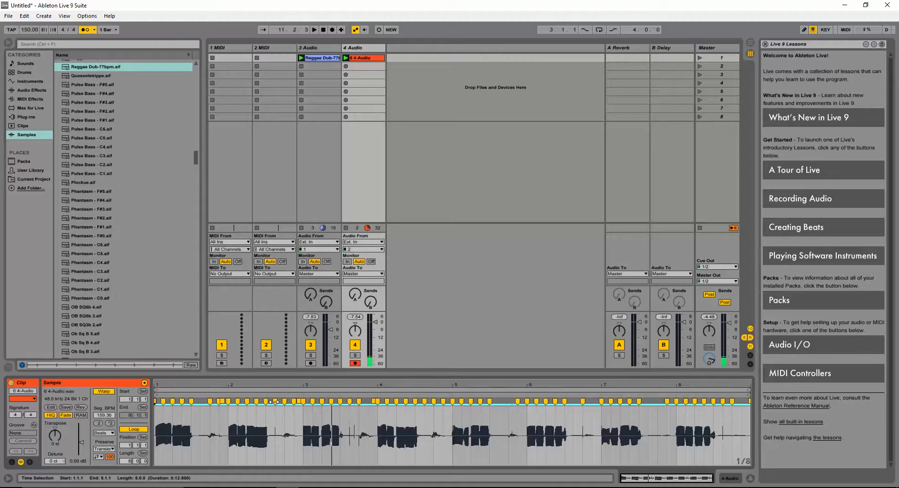
drag(700, 478, 701, 487)
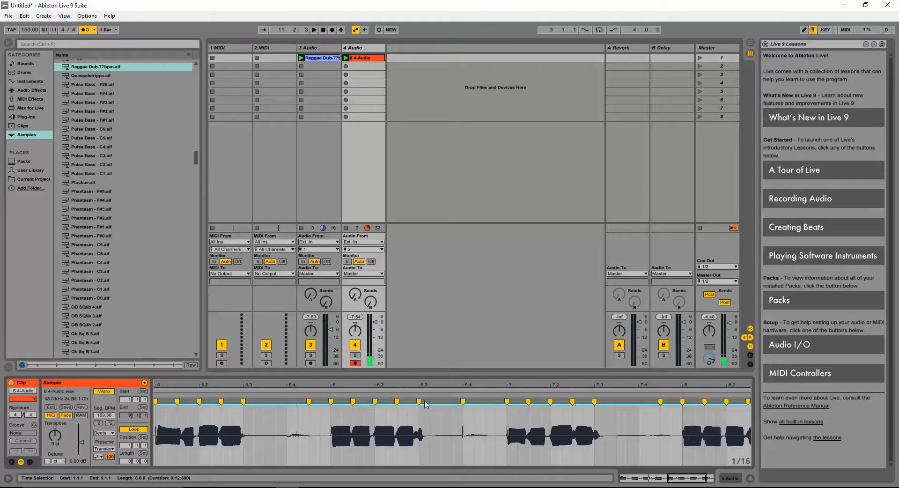
drag(425, 404, 360, 406)
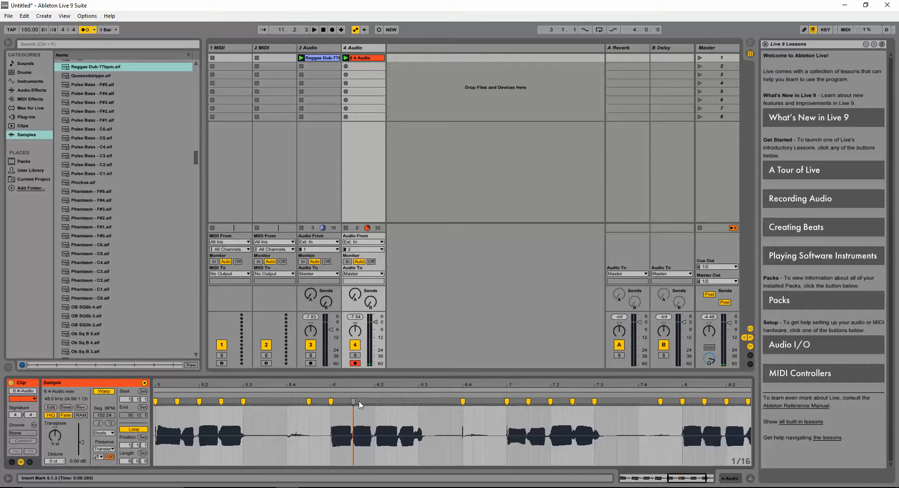
click(462, 401)
double_click(461, 401)
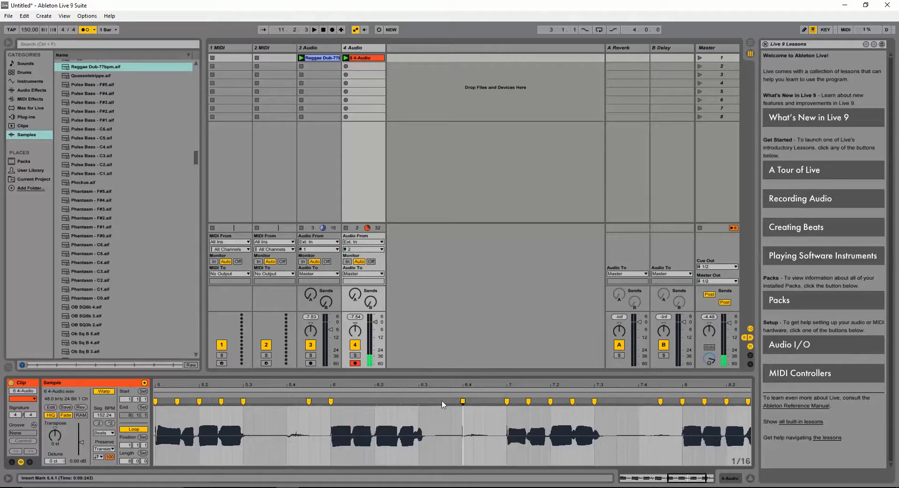
double_click(330, 401)
mouse_move(335, 400)
mouse_down()
mouse_move(421, 401)
mouse_move(308, 400)
mouse_move(457, 400)
mouse_up()
mouse_move(503, 419)
mouse_down()
mouse_move(396, 402)
mouse_move(336, 405)
mouse_move(377, 409)
mouse_move(376, 418)
mouse_up()
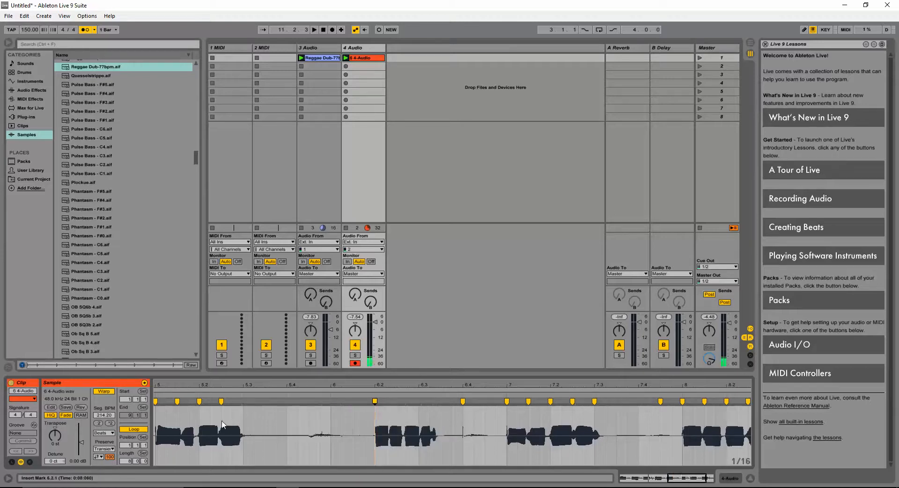
mouse_move(374, 424)
mouse_down()
mouse_move(458, 423)
mouse_move(299, 414)
mouse_move(326, 410)
mouse_up()
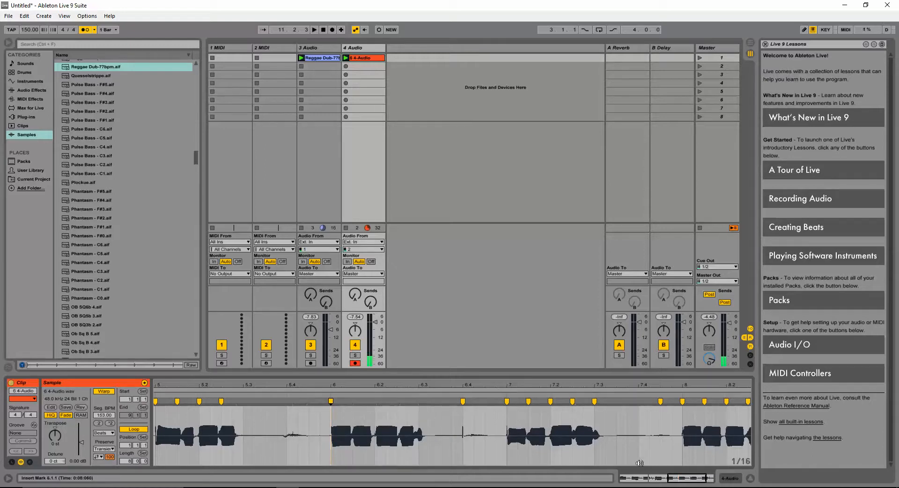
drag(672, 477, 673, 466)
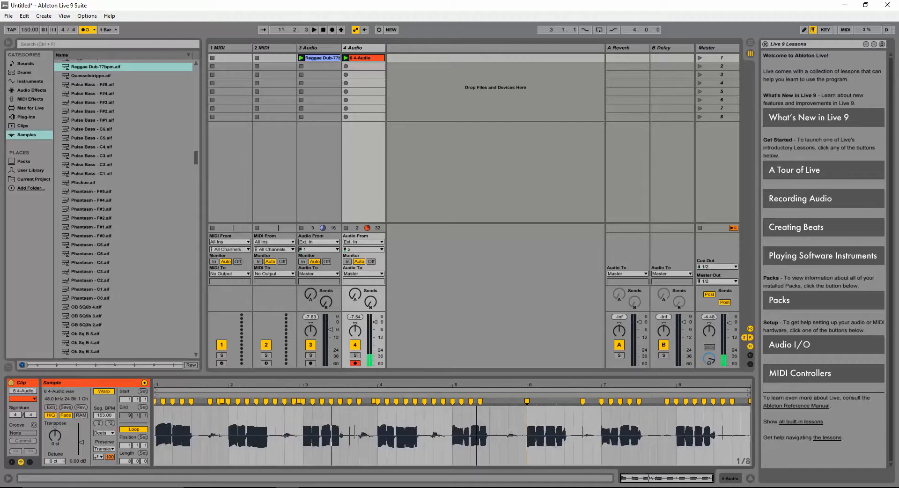